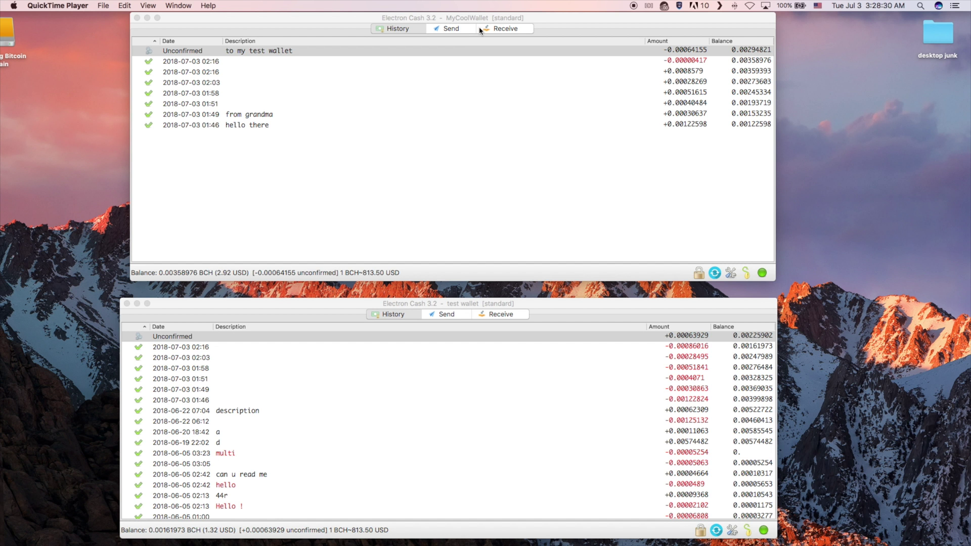
- Show MyCoolWallet's Send form and the test wallet's receiving address with its QR code
click(451, 28)
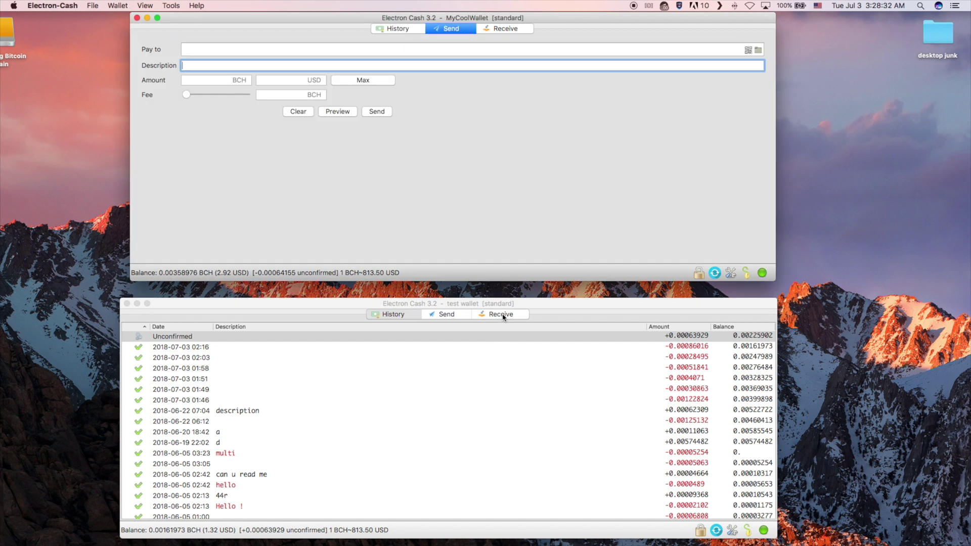
click(503, 314)
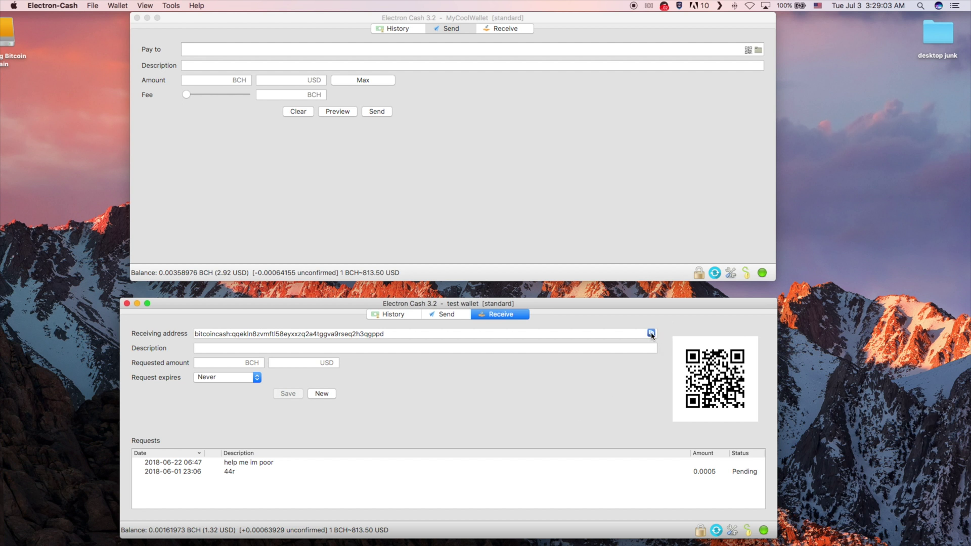
click(382, 49)
- Pay 0.32 USD to the pasted test wallet address at minimum fee, described 'this is a test'
right_click(382, 50)
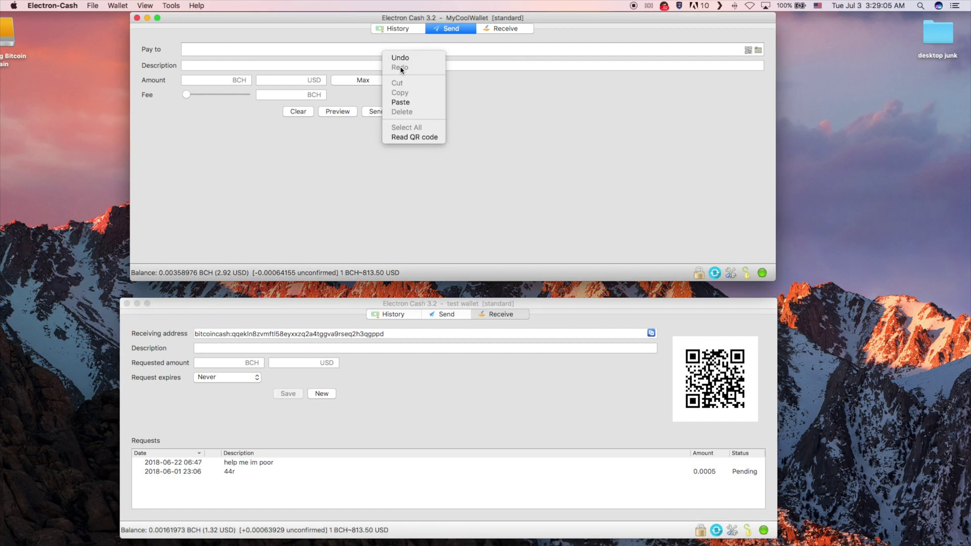
click(401, 102)
click(302, 84)
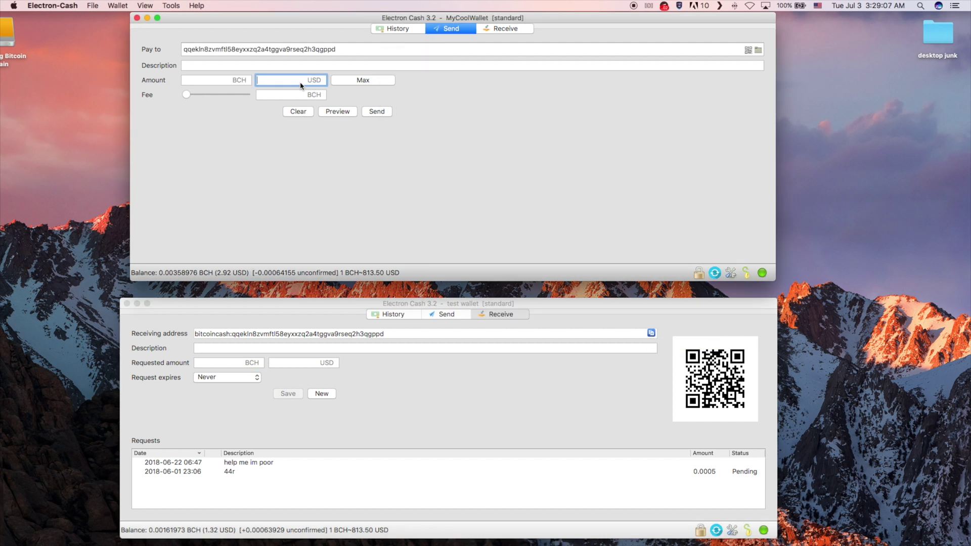
text(.32)
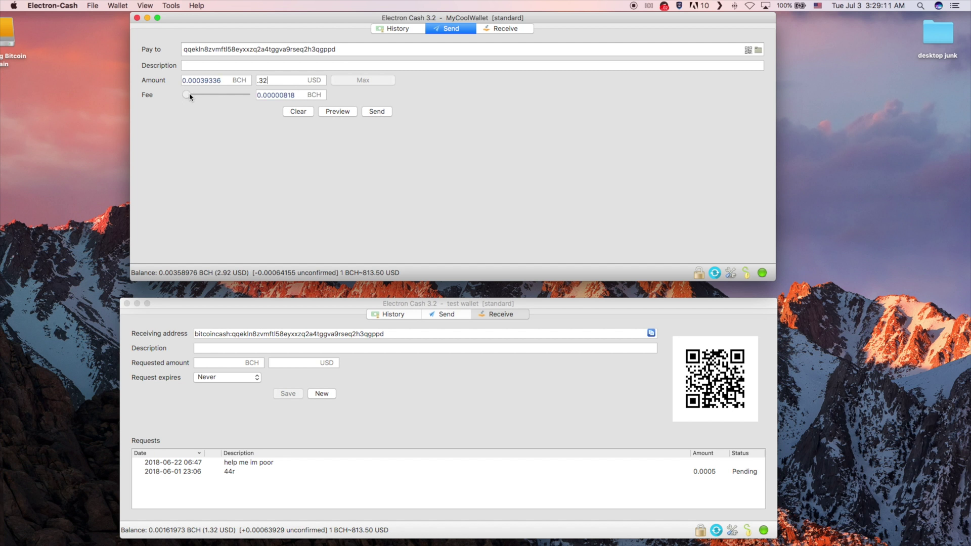
drag(188, 95, 235, 97)
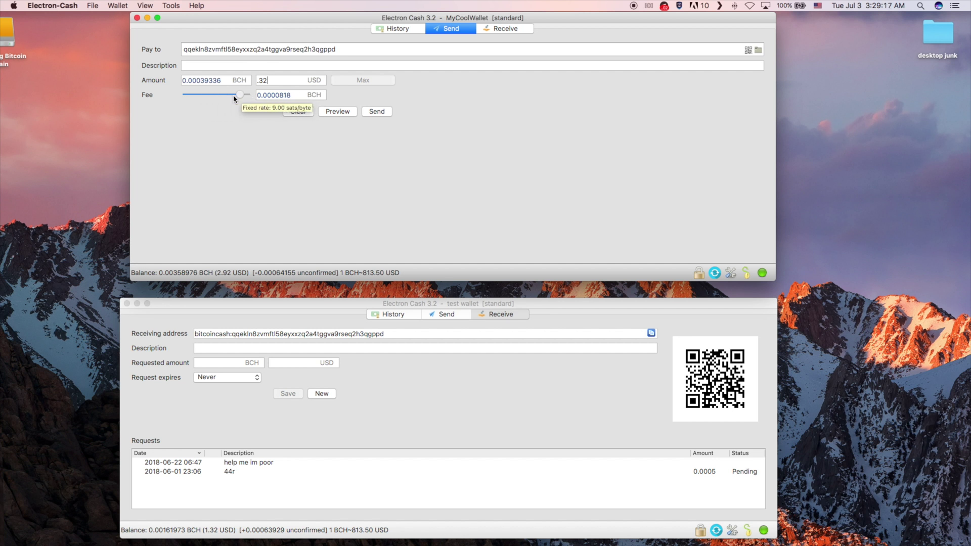
drag(235, 97, 190, 101)
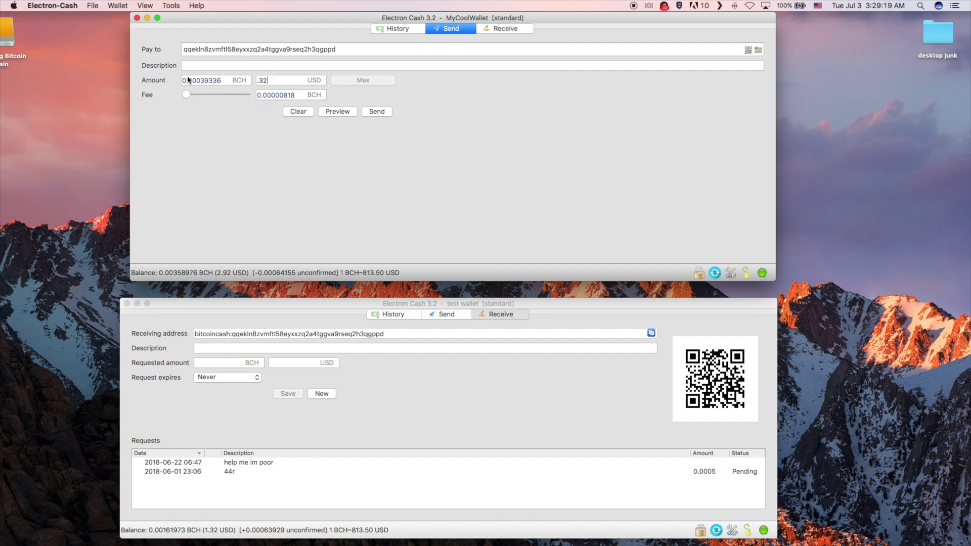
click(203, 68)
text(this is a test)
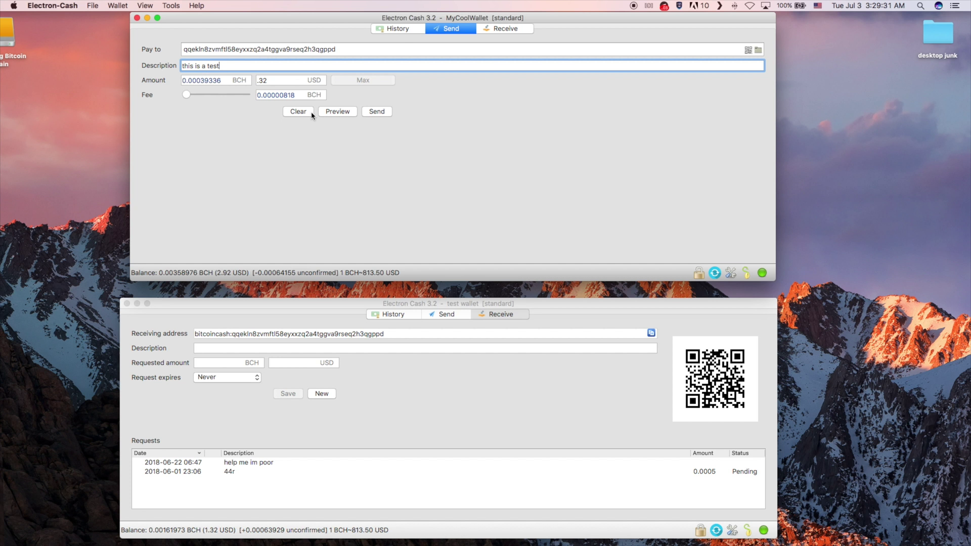
- Preview the 0.32 USD transaction and move and enlarge the Transaction dialog
click(342, 115)
drag(418, 119, 464, 78)
scroll(526, 246, up, 1)
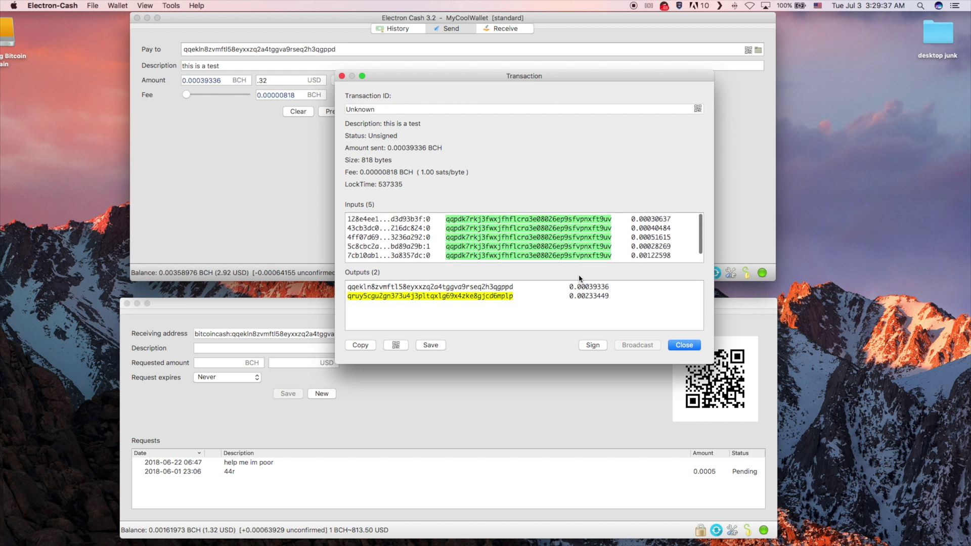
drag(661, 364, 661, 393)
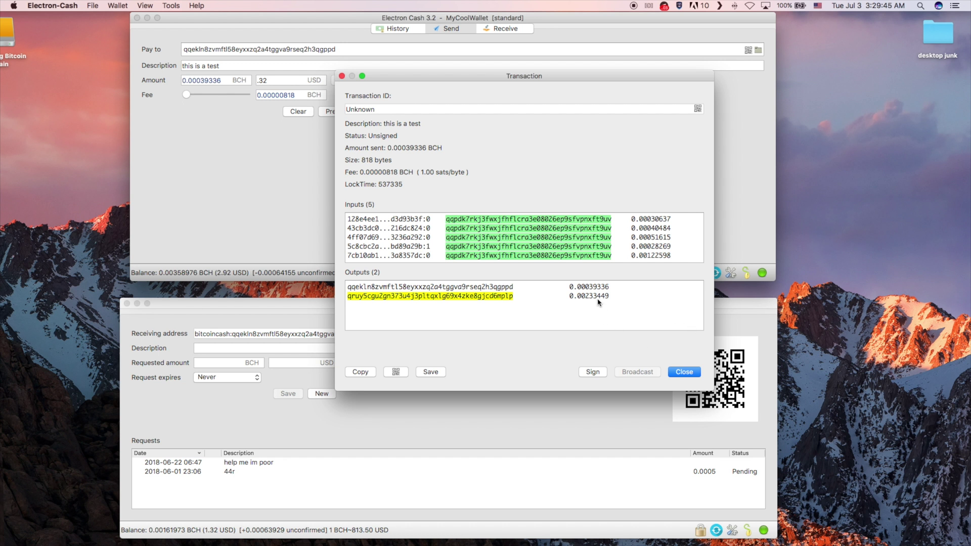
- Sign and broadcast the 0.00039336 BCH payment, then dismiss the Payment sent alert
click(592, 372)
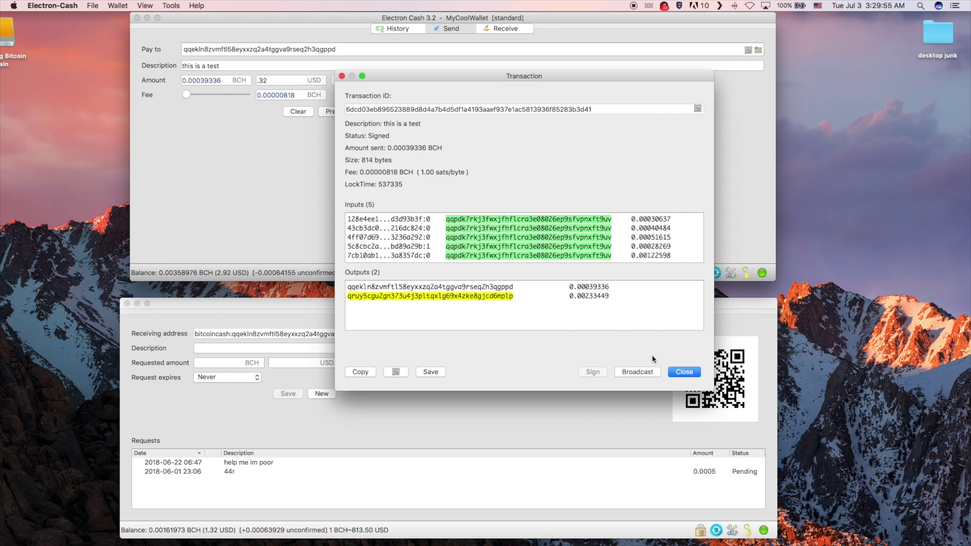
click(650, 375)
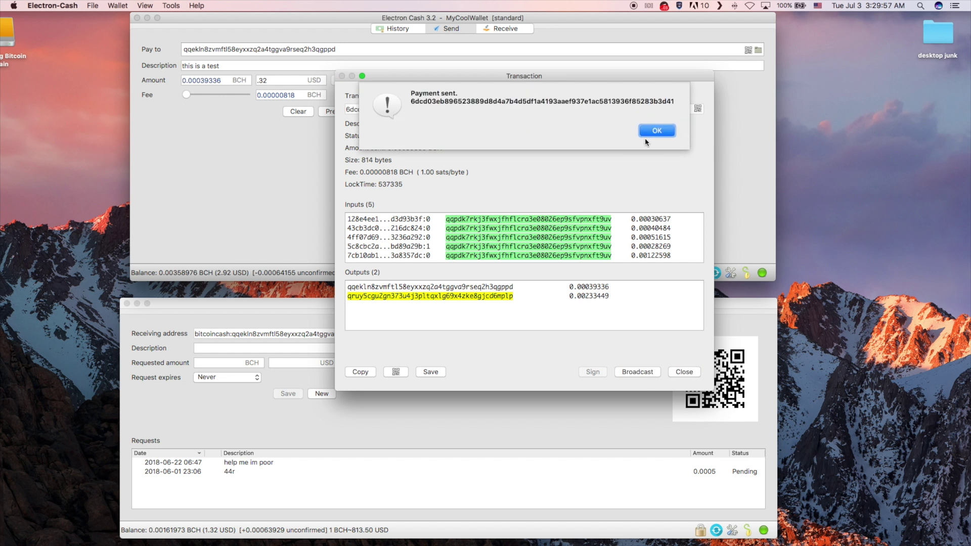
click(657, 132)
- Find the unconfirmed 'this is a test' entry in both wallets' histories, then return to Receive
click(677, 382)
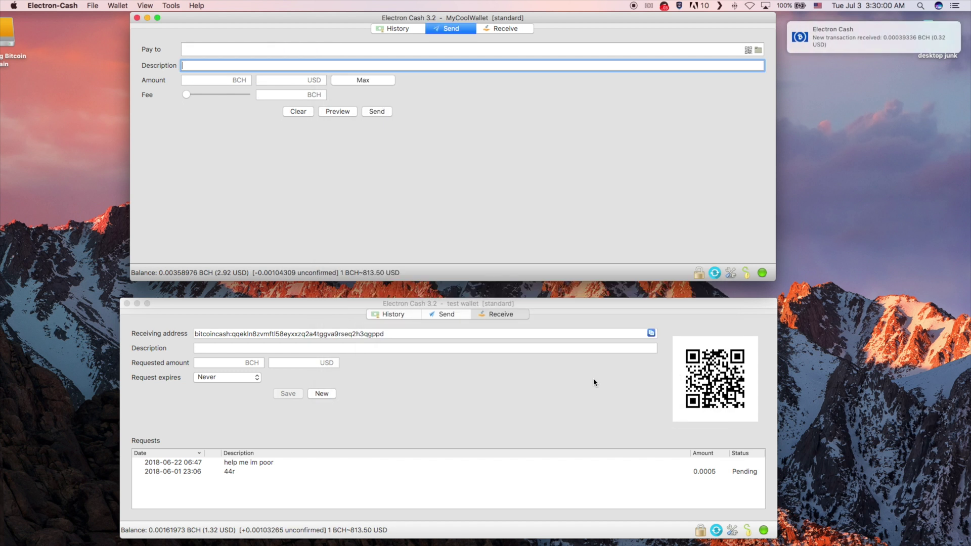
click(394, 314)
click(391, 37)
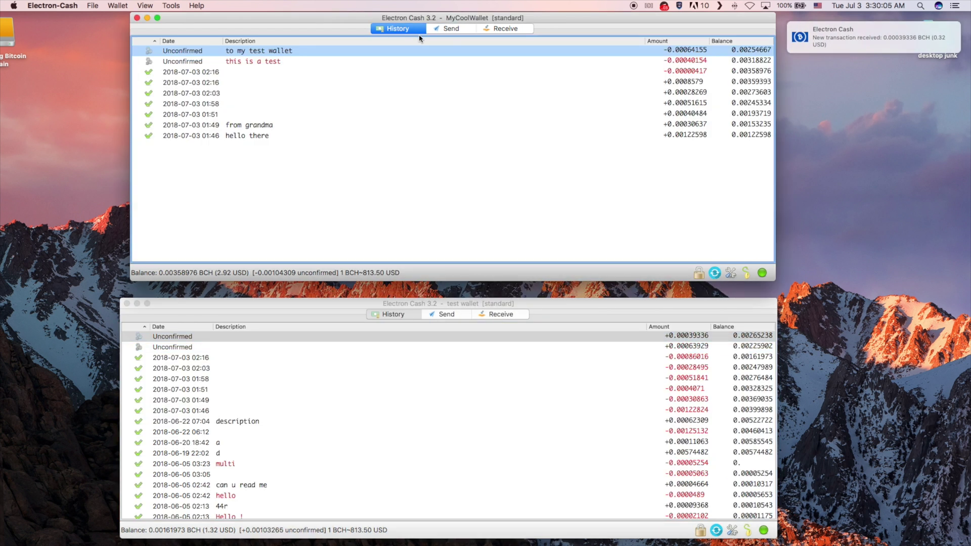
click(352, 61)
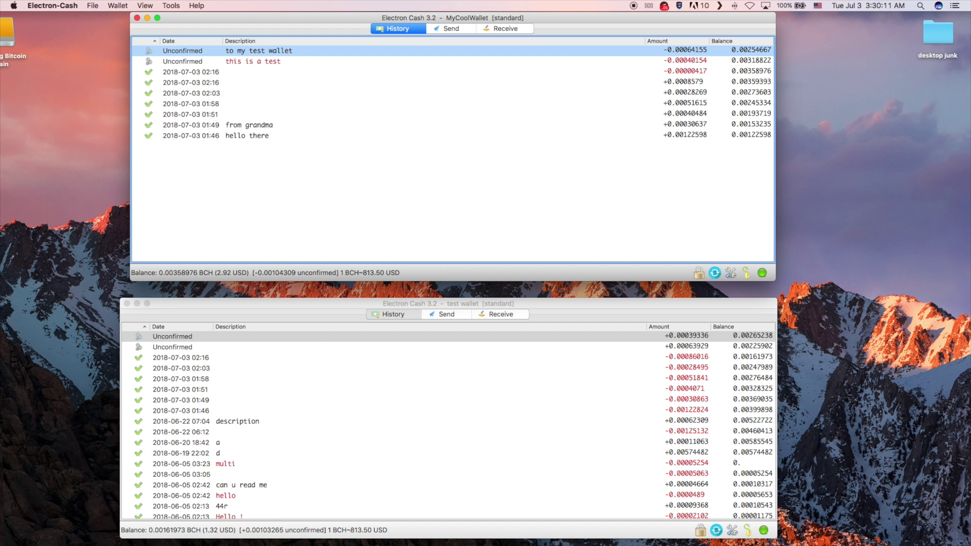
click(498, 315)
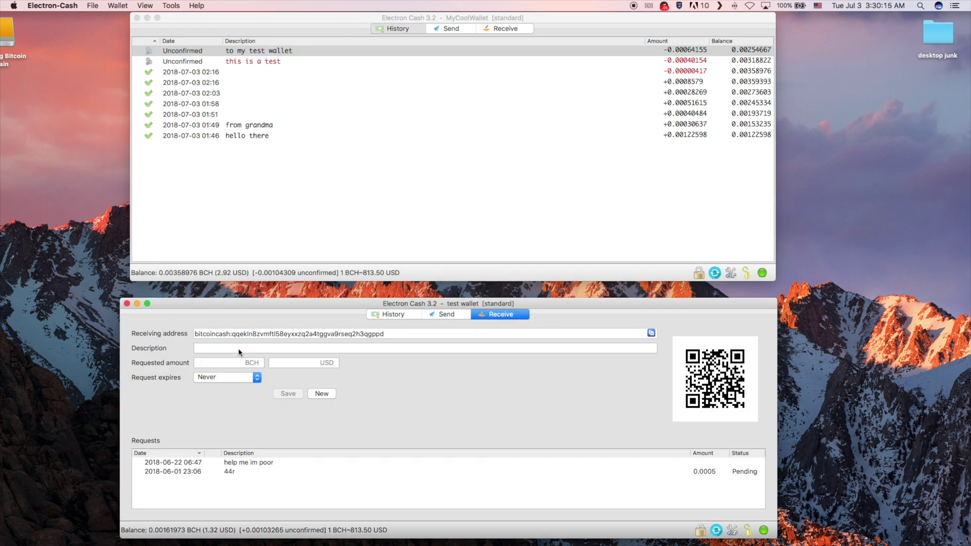
- Save a test wallet request 'please send me money' for 0.30 USD (0.00036877 BCH)
click(272, 351)
text(plea)
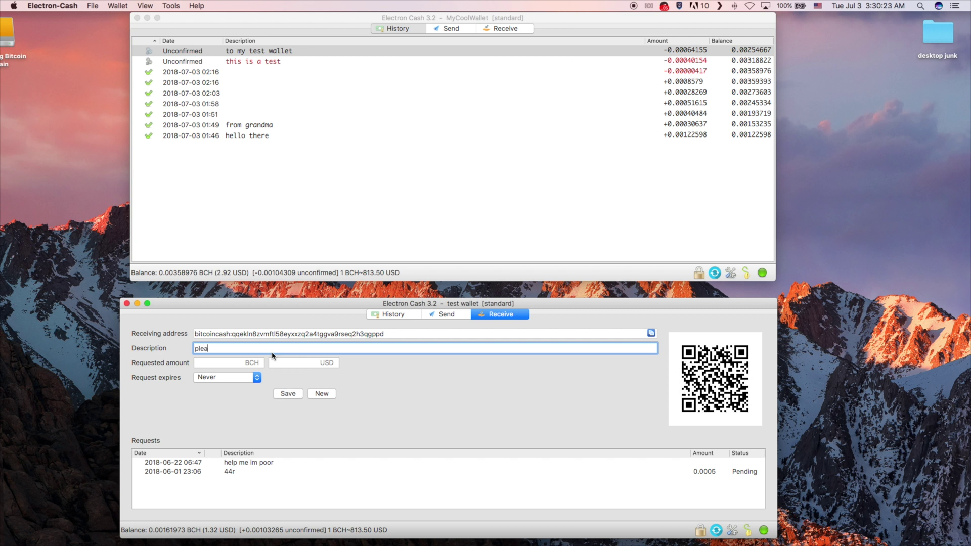
text(se send me mone)
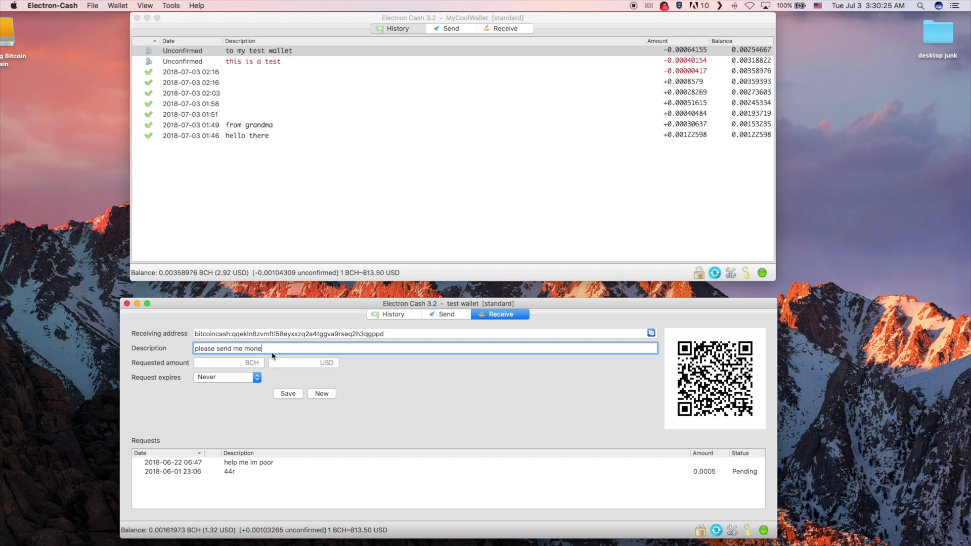
text(y)
click(289, 369)
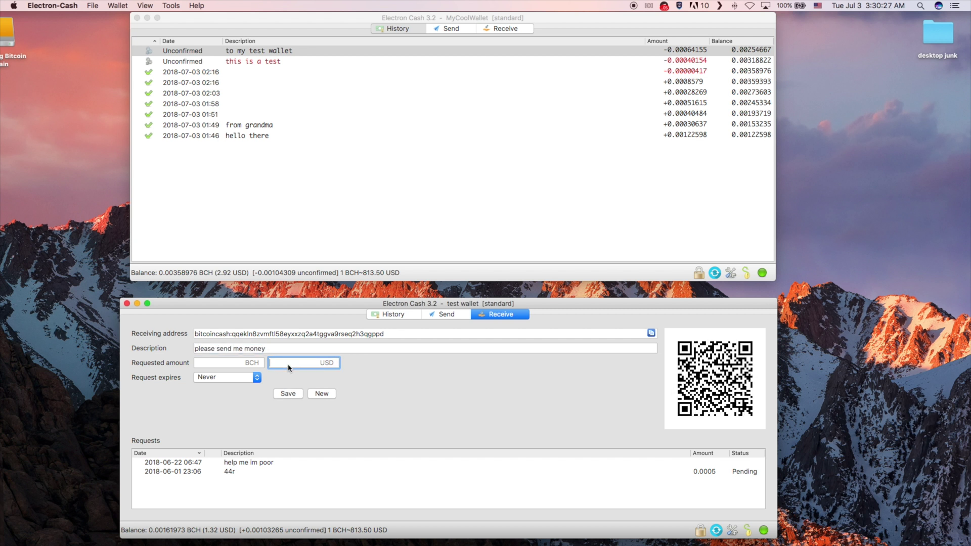
text(.30)
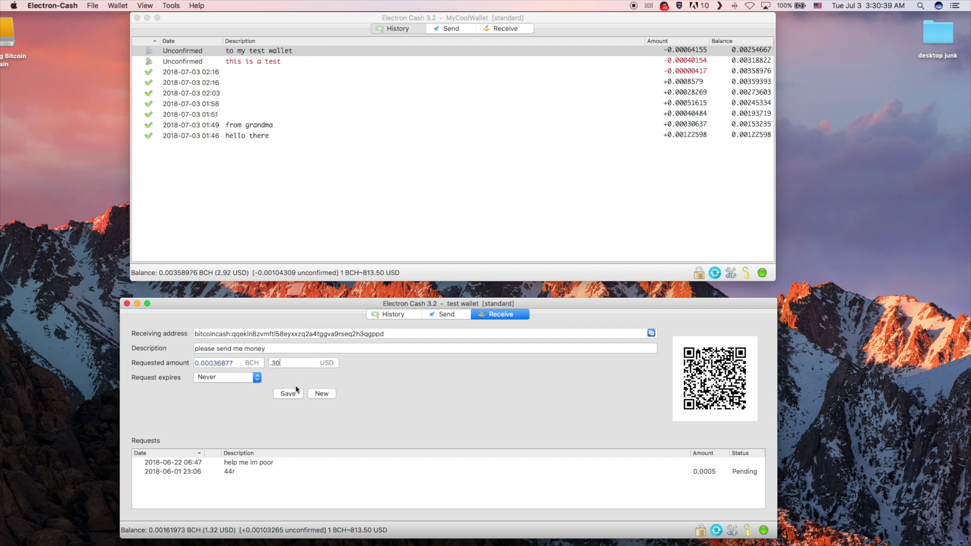
click(292, 400)
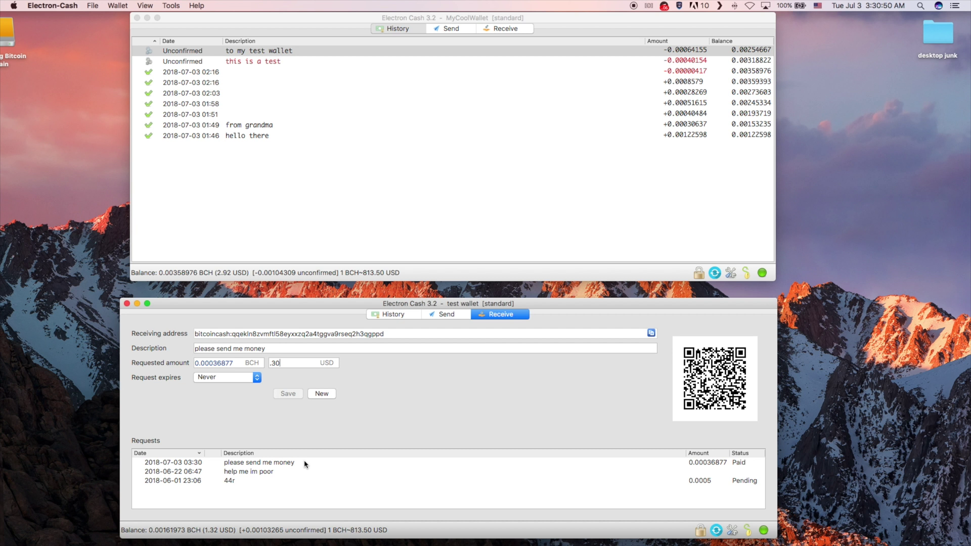
right_click(305, 465)
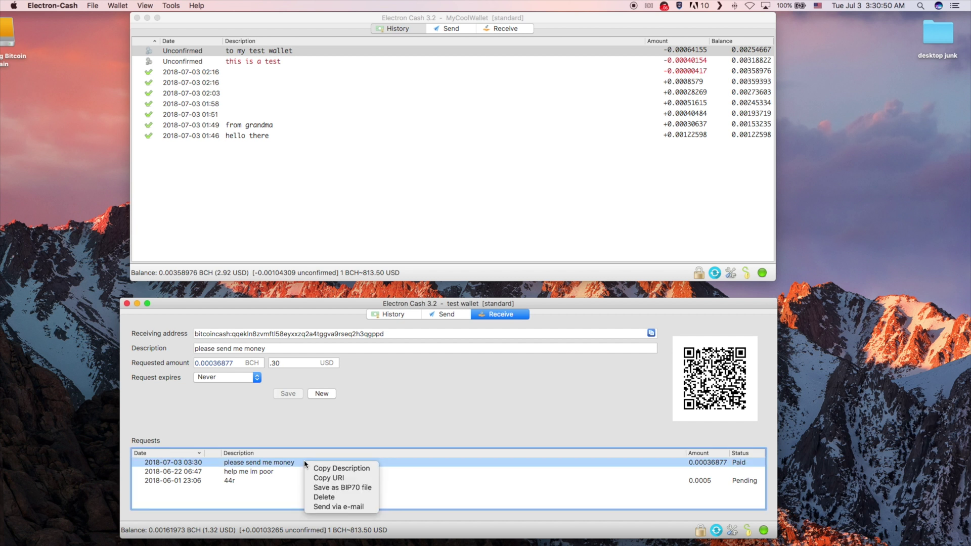
- Copy the 'please send me money' request's payment URI and its QR code to the clipboard
click(337, 479)
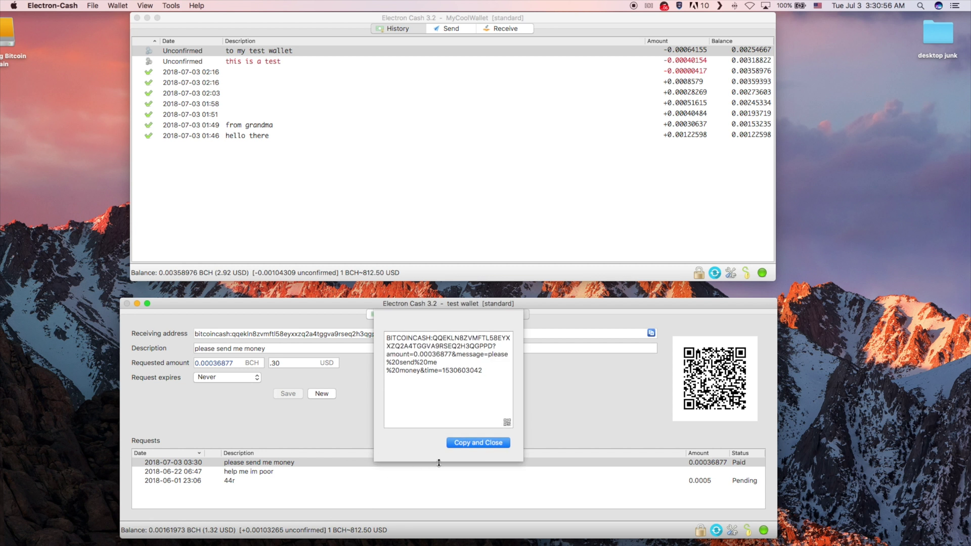
click(507, 424)
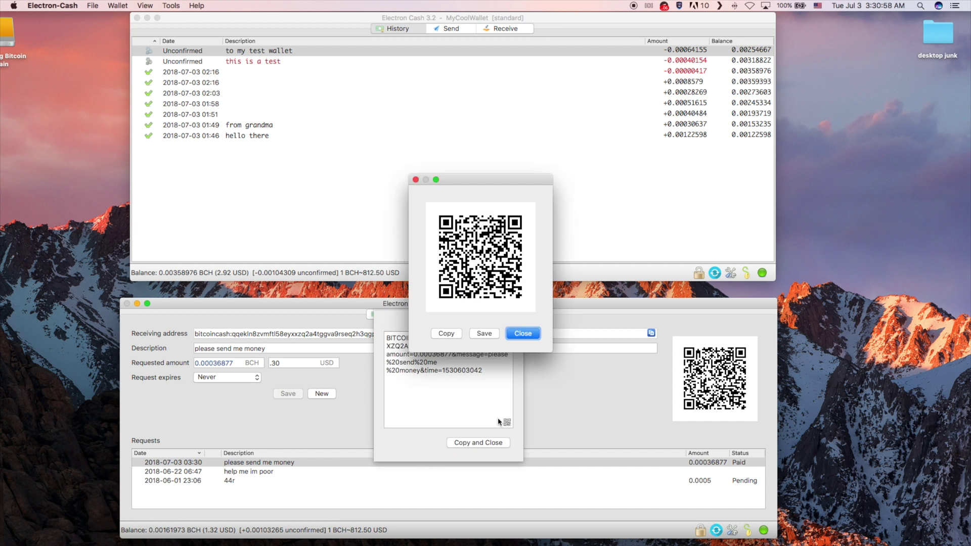
drag(486, 180, 515, 167)
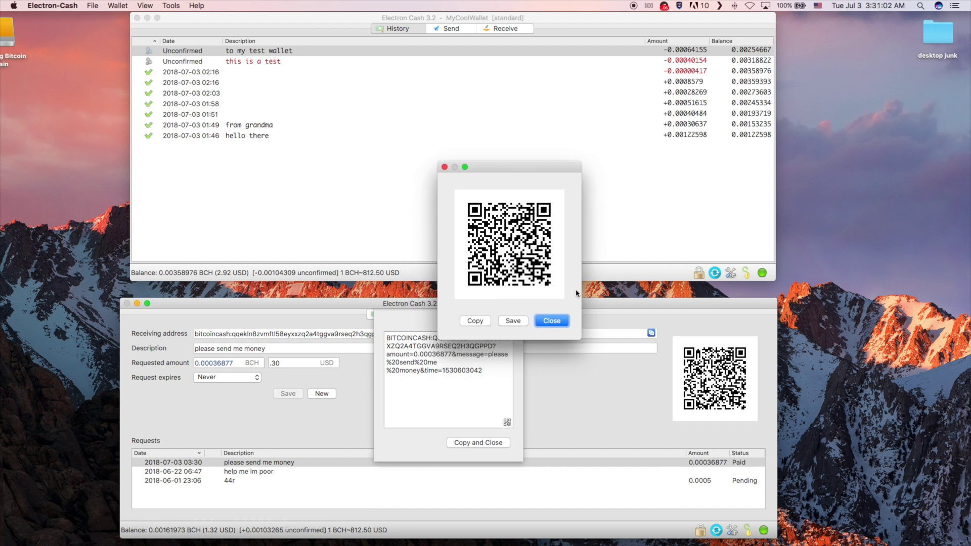
click(476, 321)
click(557, 221)
click(552, 320)
click(493, 446)
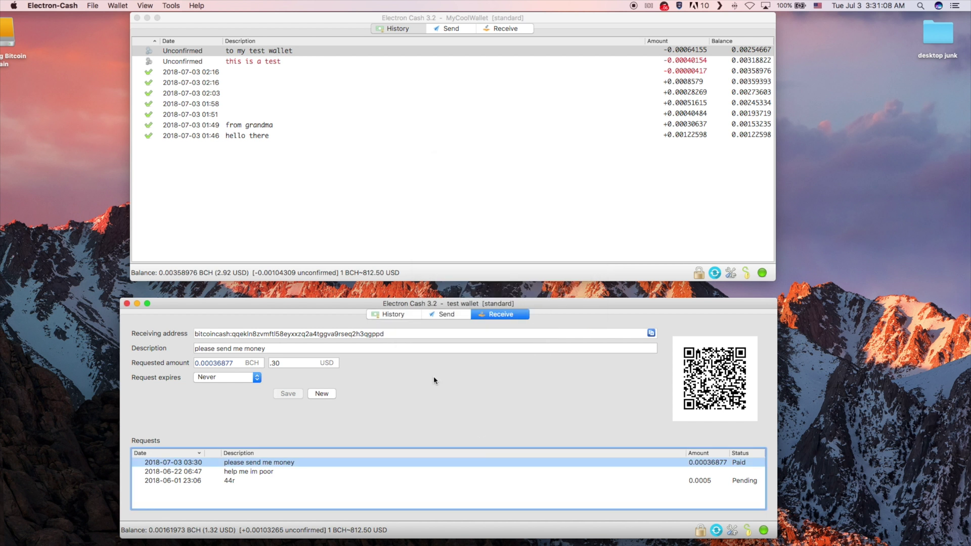
click(448, 29)
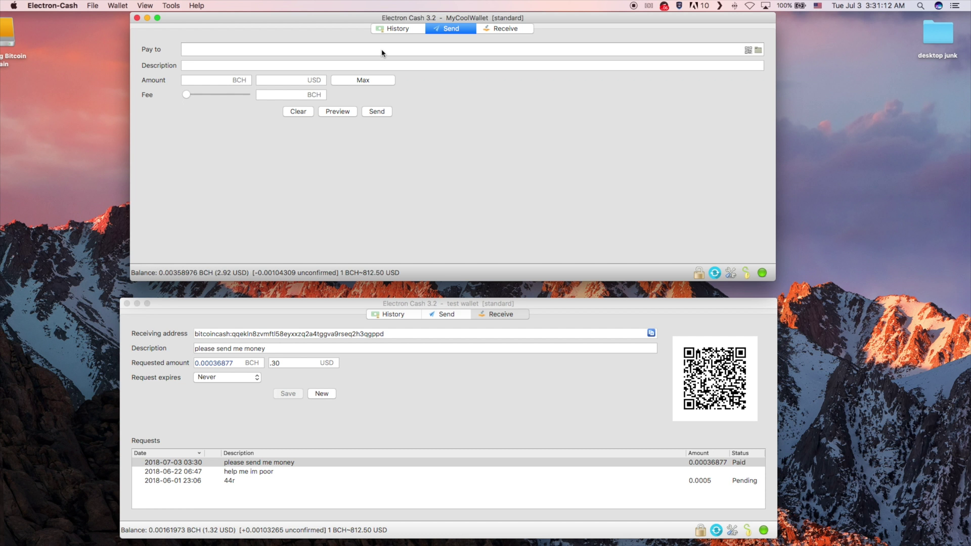
- Send 0.00036877 BCH from the pasted URI with description 'please send me money please'
key(super+v)
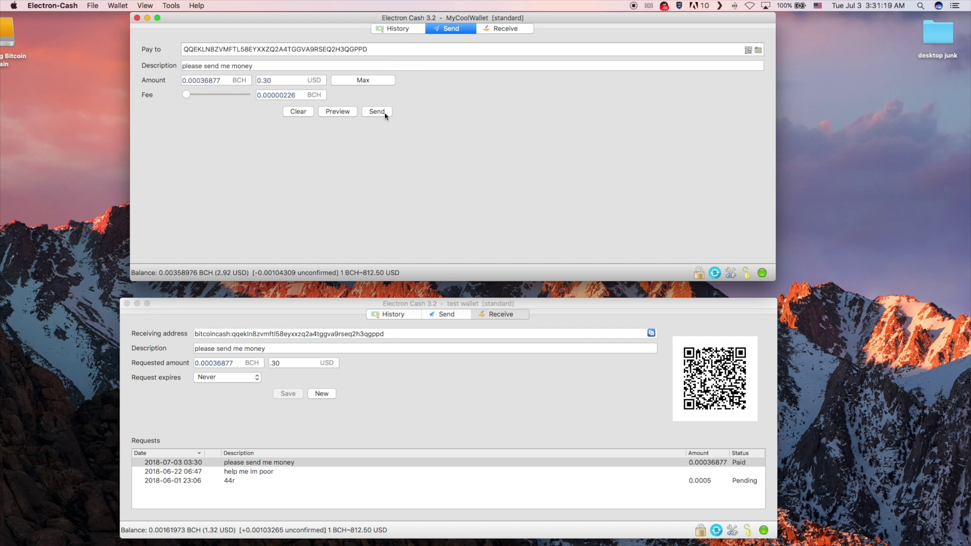
click(359, 66)
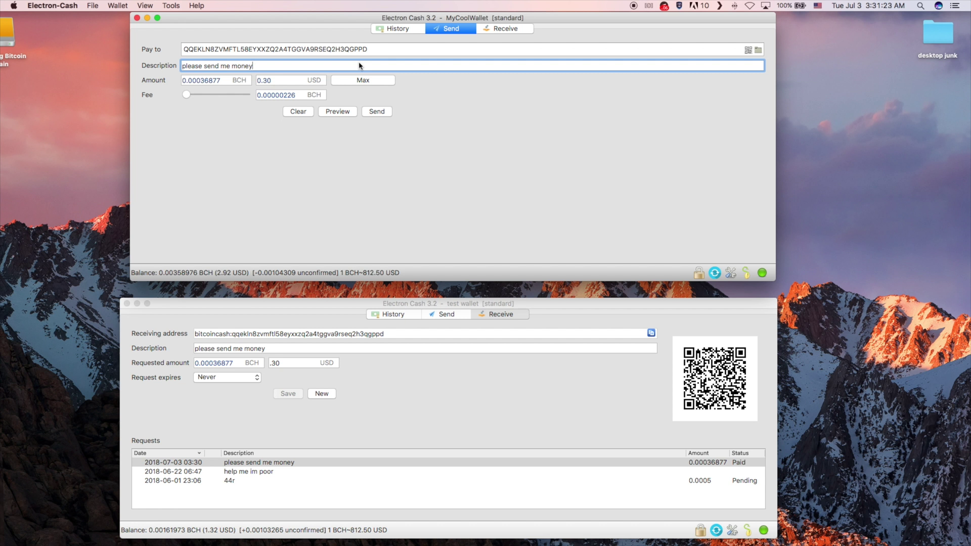
text( please)
click(386, 315)
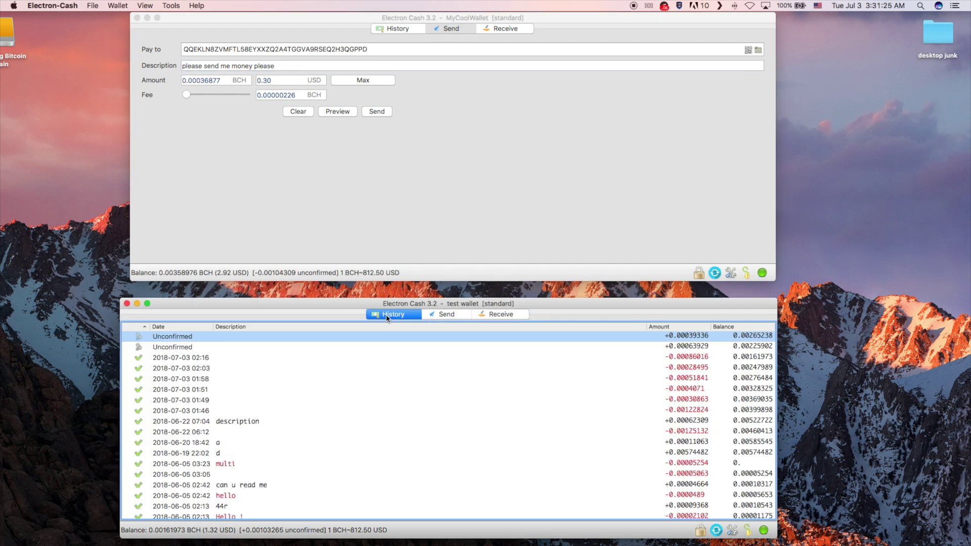
click(376, 112)
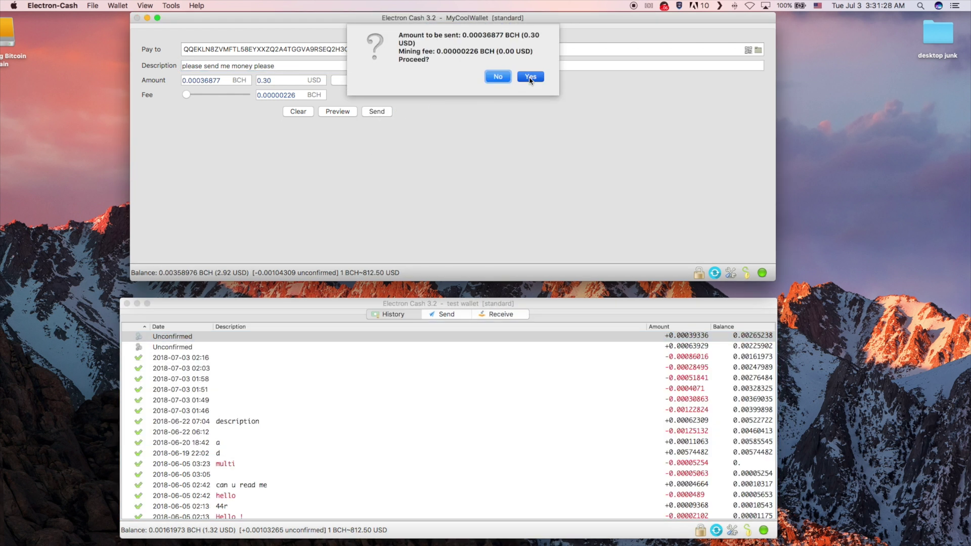
click(530, 77)
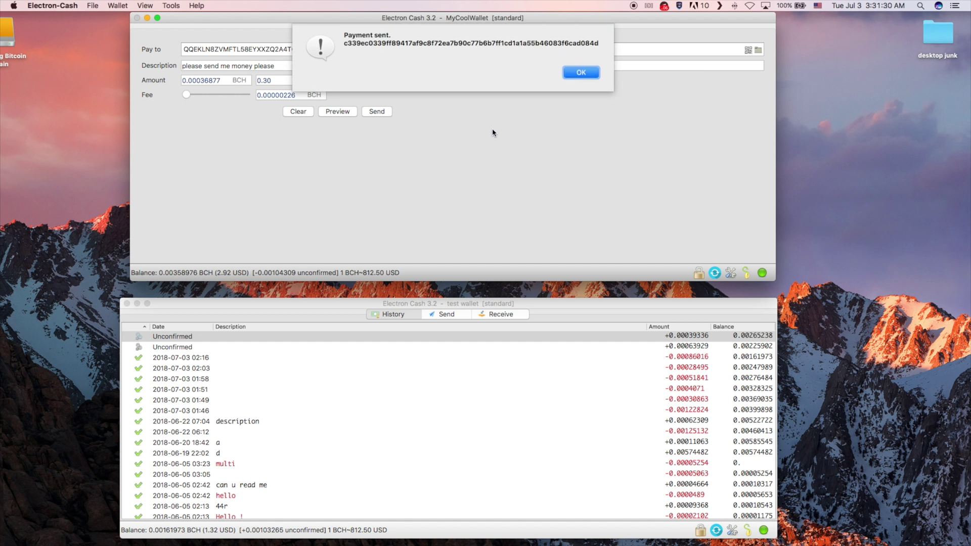